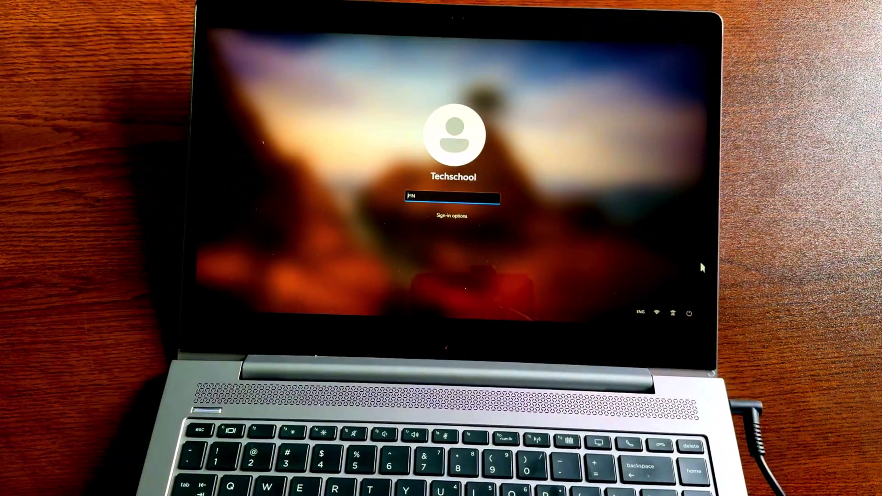
- Restart the laptop from the power menu on the Windows 11 lock screen
{"action": "left_click", "coordinate": [685, 295]}
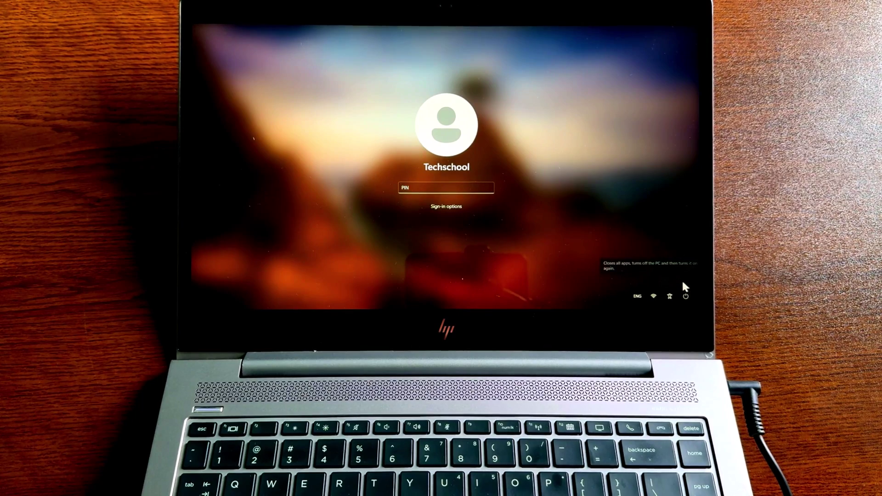
{"action": "left_click", "coordinate": [673, 282]}
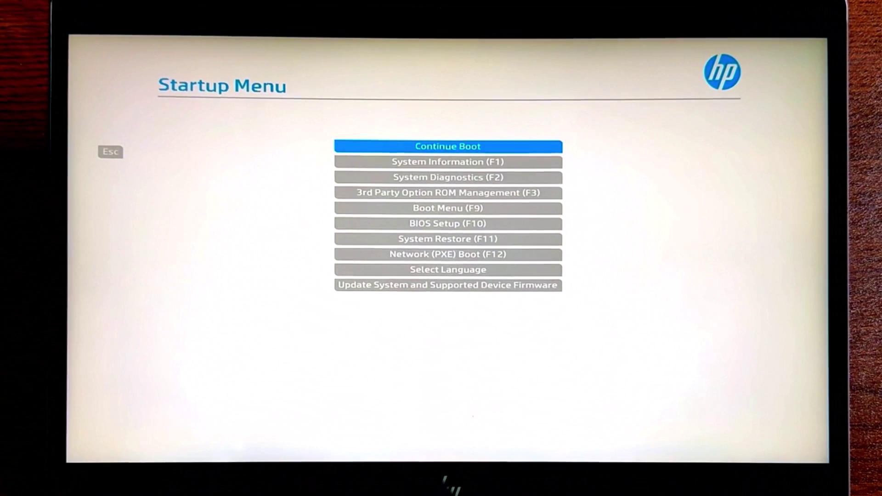
- Move down the HP Startup Menu list to the Boot Menu (F9) entry
{"action": "key", "text": "Down"}
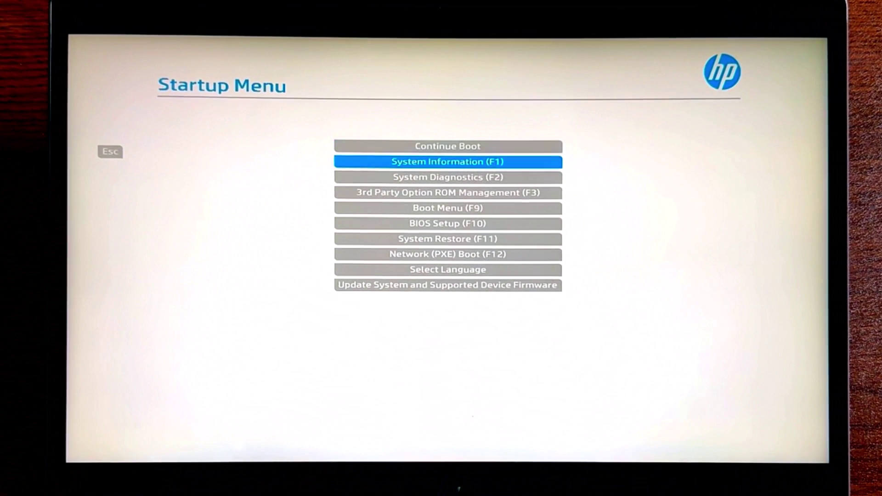
{"action": "key", "text": "Down"}
{"action": "key", "text": "Down"}
{"action": "key", "text": "Down"}
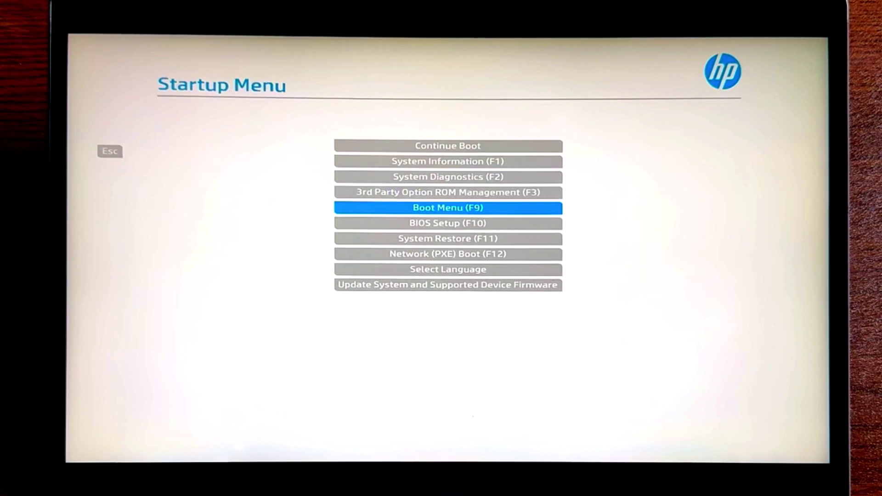
{"action": "key", "text": "Down"}
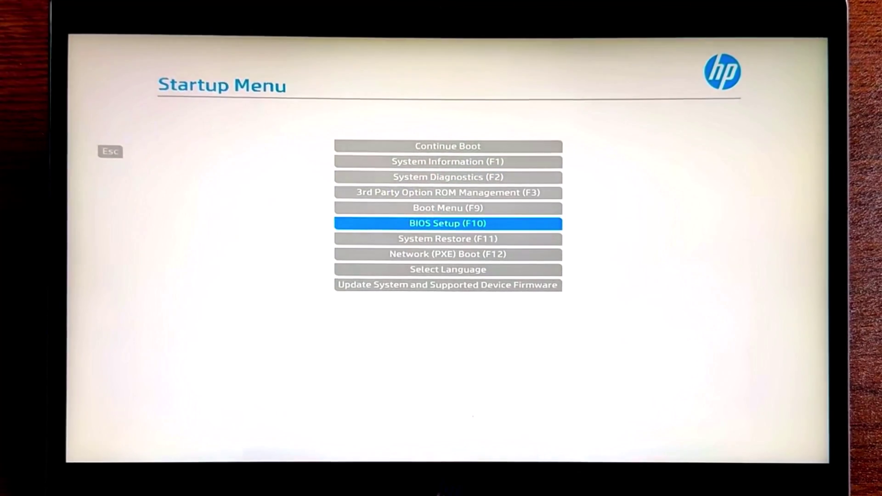
- Enter BIOS setup and check Security > TPM Embedded Security, keeping TPM Device Available
{"action": "key", "text": "Return"}
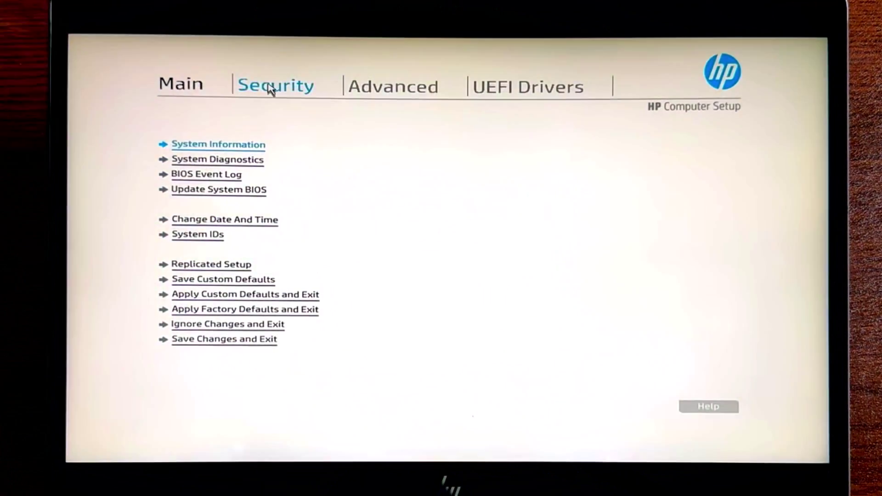
{"action": "left_click", "coordinate": [271, 91]}
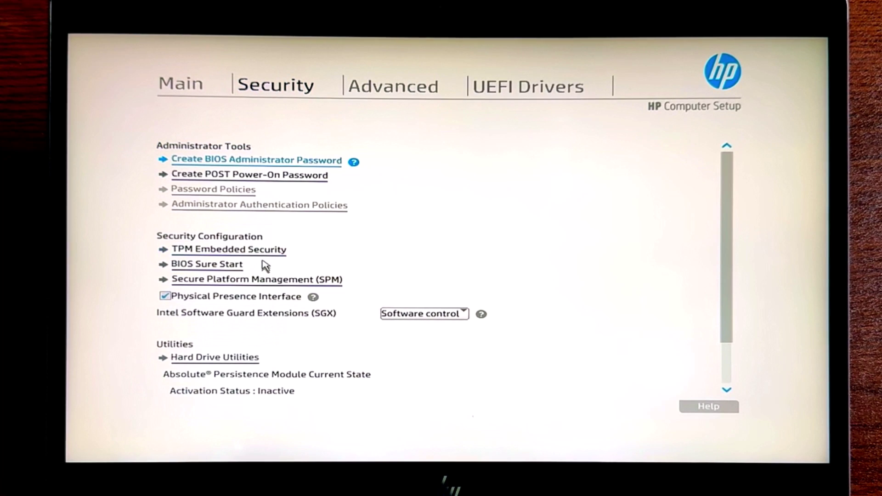
{"action": "left_click", "coordinate": [244, 252]}
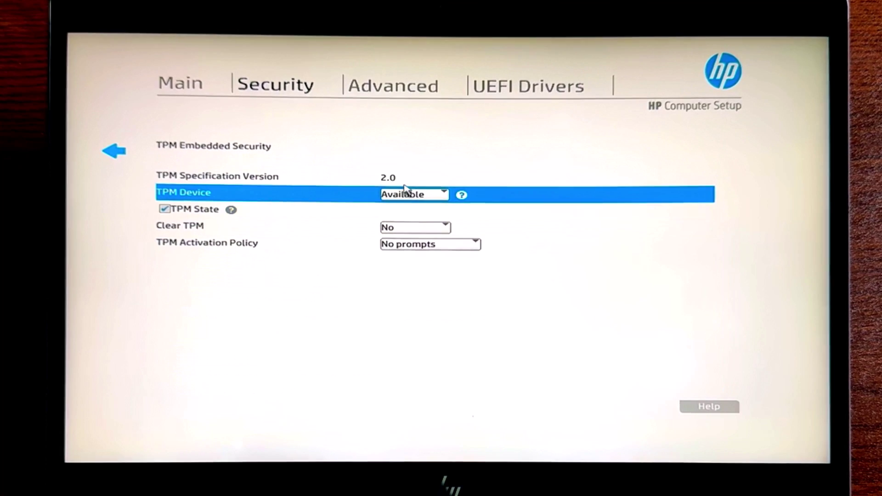
{"action": "left_click", "coordinate": [407, 198]}
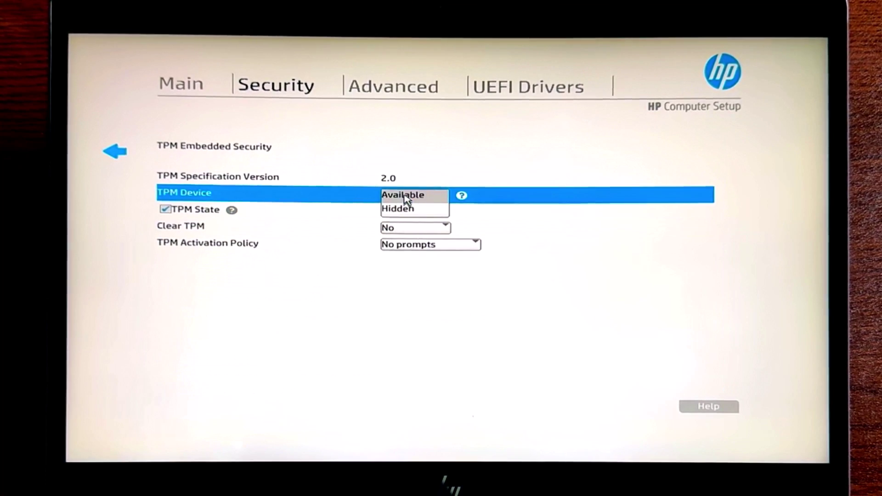
{"action": "left_click", "coordinate": [317, 311]}
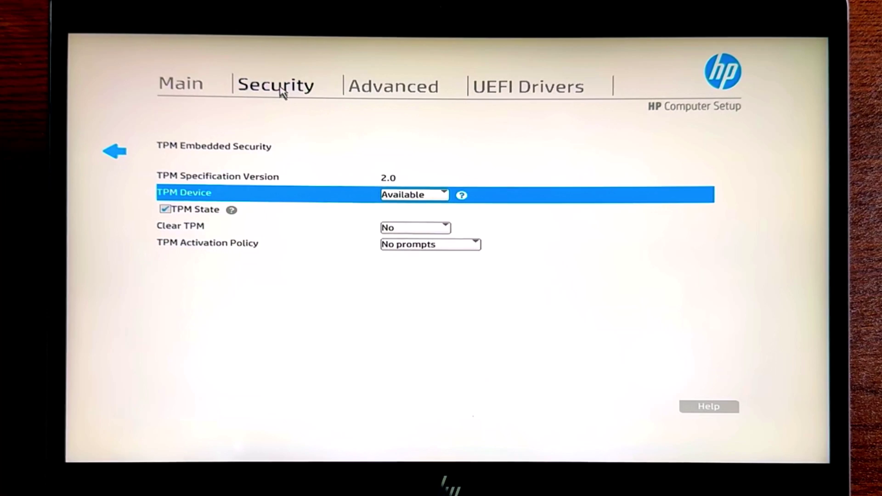
- Show Advanced > Boot Options with the UEFI Boot Order list
{"action": "left_click", "coordinate": [407, 99]}
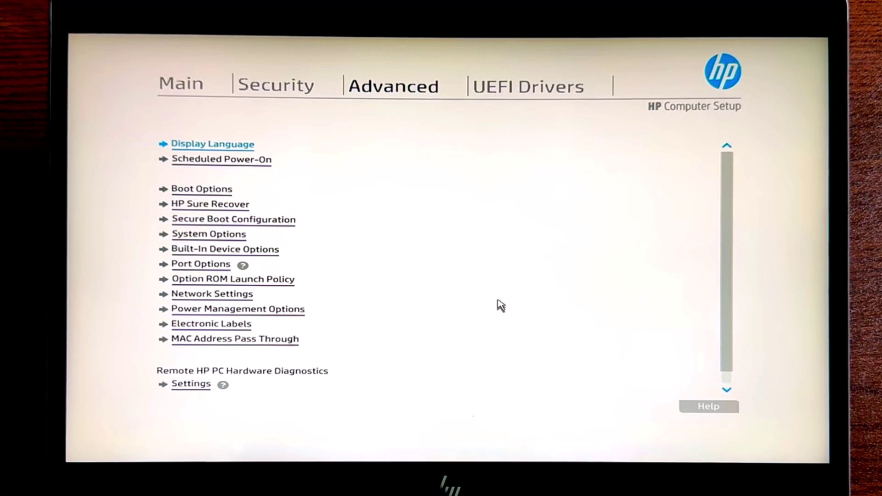
{"action": "left_click", "coordinate": [187, 195]}
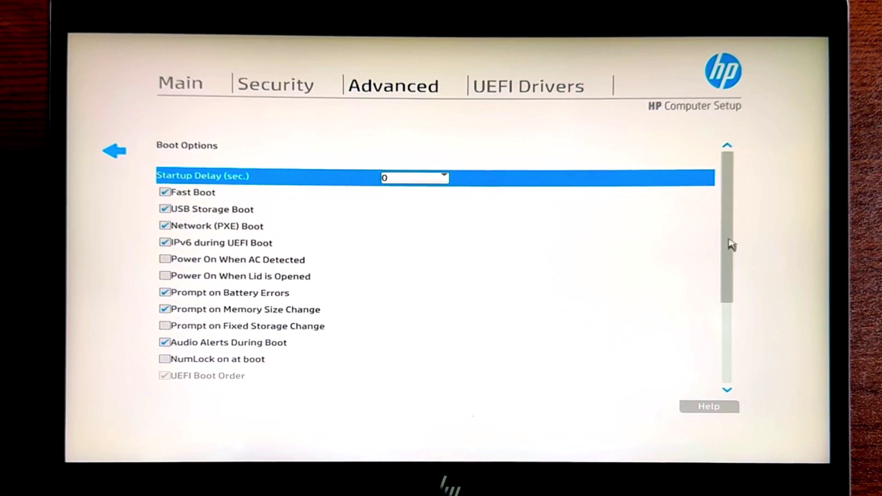
{"action": "scroll", "coordinate": [718, 289], "scroll_direction": "down", "scroll_amount": 3}
{"action": "scroll", "coordinate": [703, 345], "scroll_direction": "down", "scroll_amount": 2}
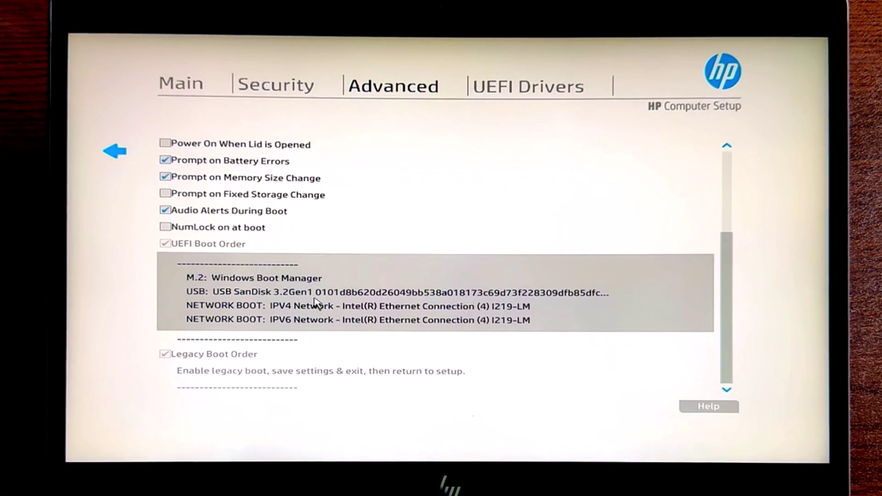
- Move the enabled USB SanDisk entry above Windows Boot Manager and accept the order
{"action": "left_click", "coordinate": [315, 303]}
{"action": "key", "text": "Down"}
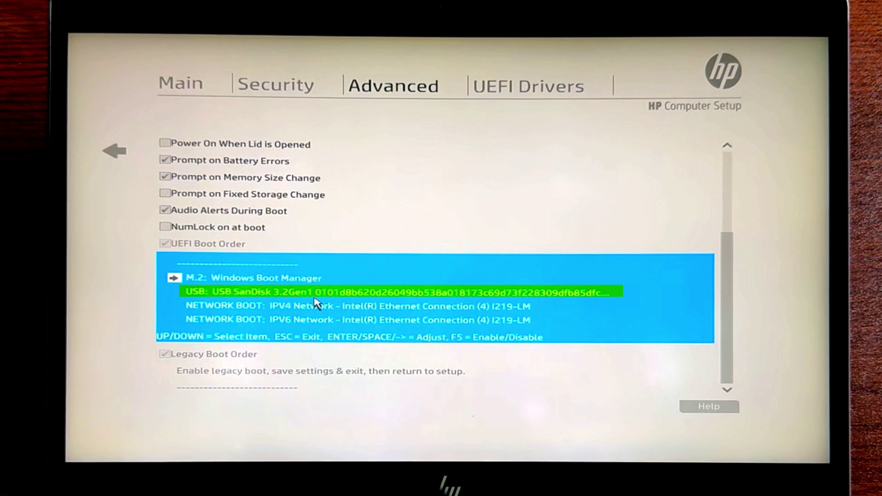
{"action": "key", "text": "Return"}
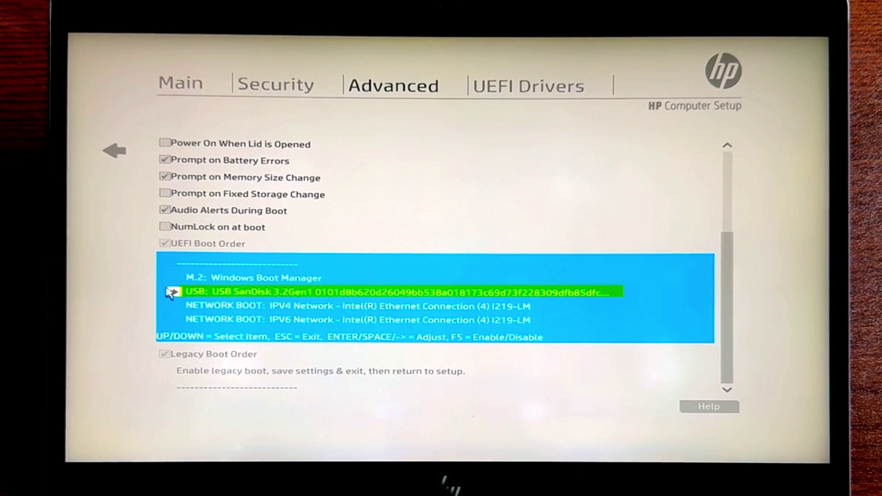
{"action": "left_click", "coordinate": [212, 294]}
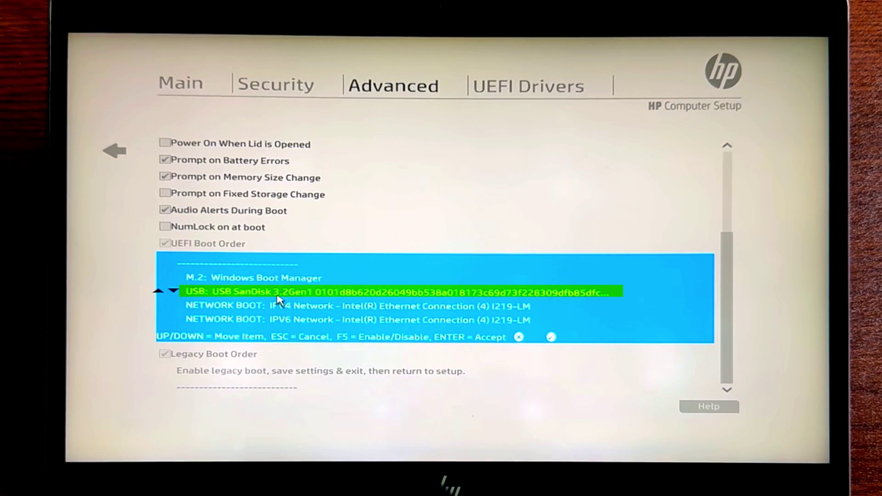
{"action": "key", "text": "F5"}
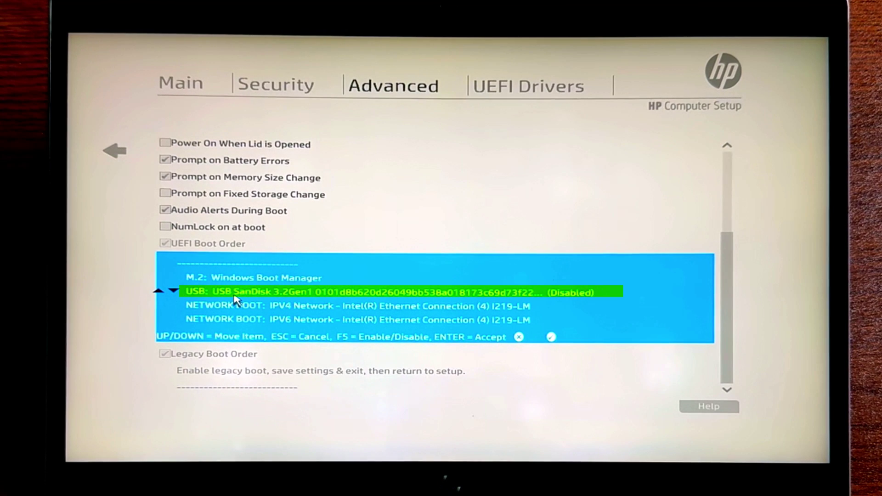
{"action": "key", "text": "F5"}
{"action": "key", "text": "Up"}
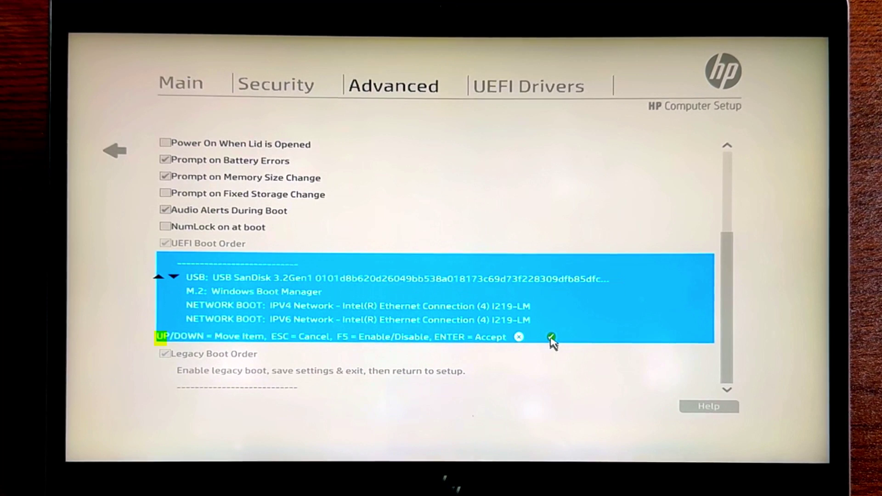
{"action": "left_click", "coordinate": [552, 338]}
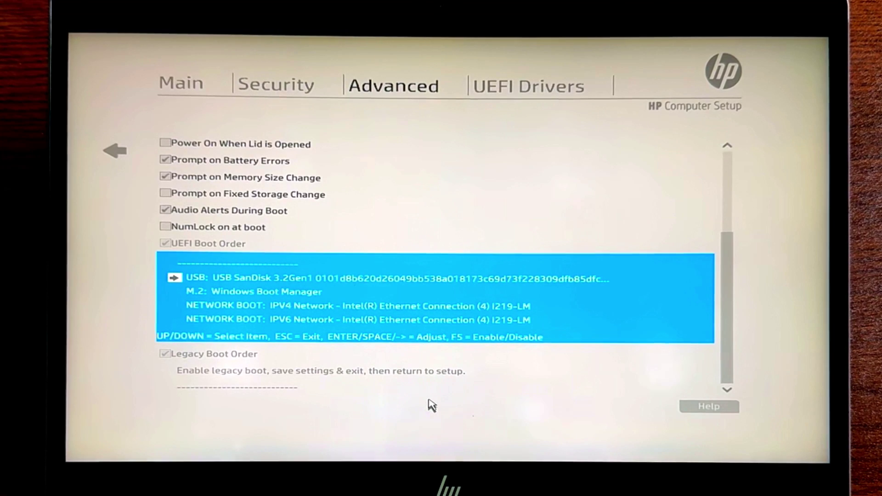
- Go through the UEFI Drivers and Advanced tabs to Main, then choose Save Changes and Exit
{"action": "left_click", "coordinate": [554, 87]}
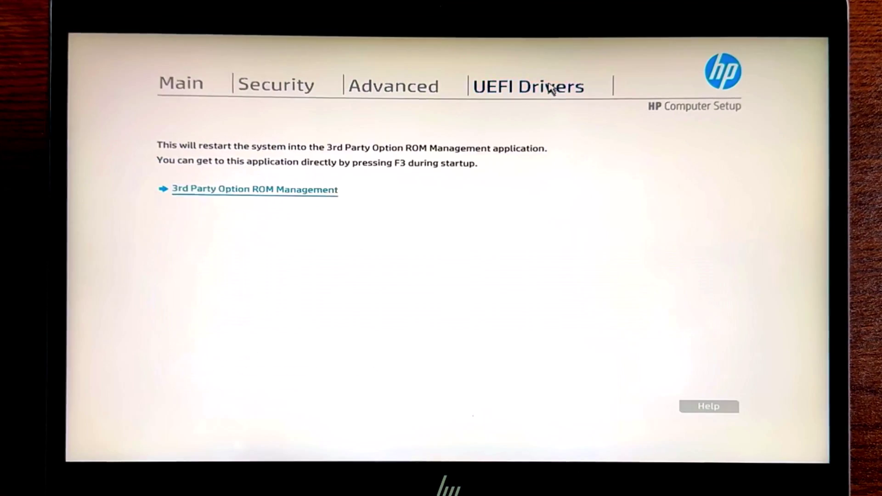
{"action": "left_click", "coordinate": [429, 88]}
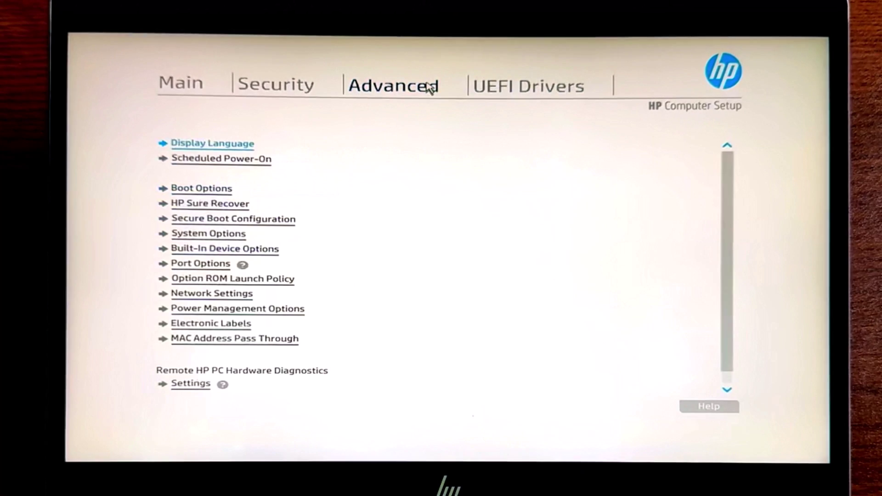
{"action": "left_click", "coordinate": [176, 85]}
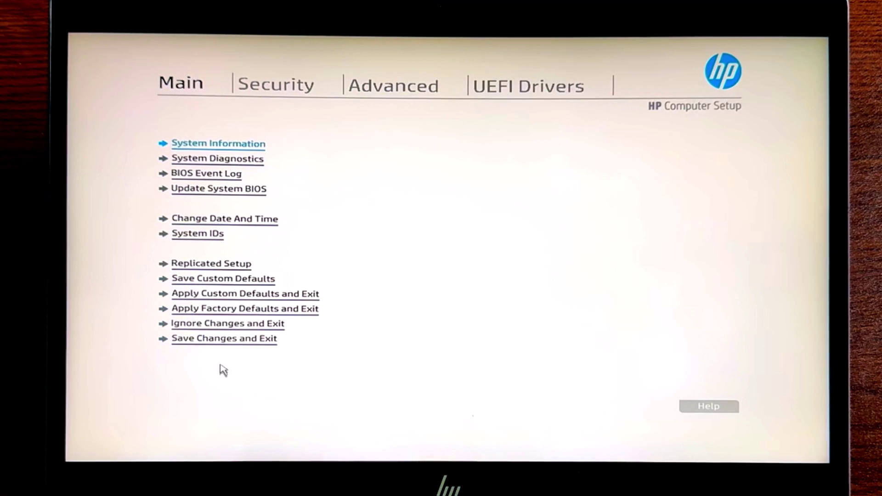
{"action": "left_click", "coordinate": [264, 343]}
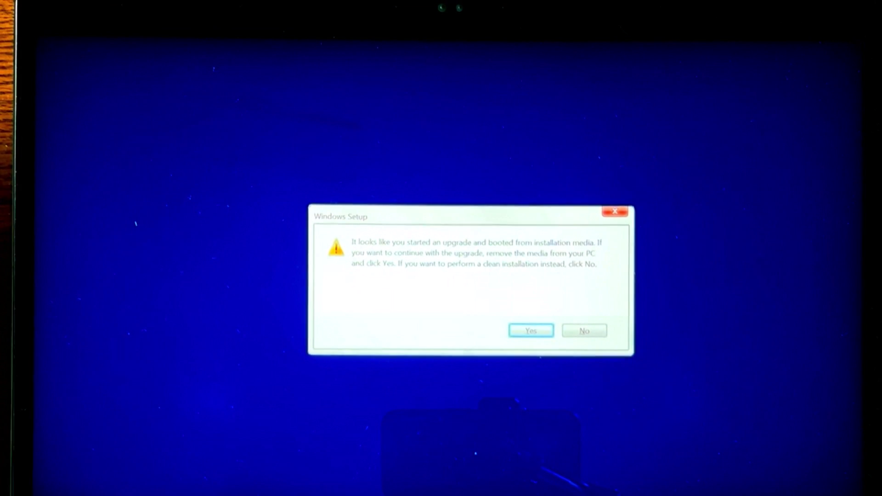
- Decline the upgrade, accept language and keyboard defaults, and choose Install Windows 11
{"action": "left_click", "coordinate": [586, 332]}
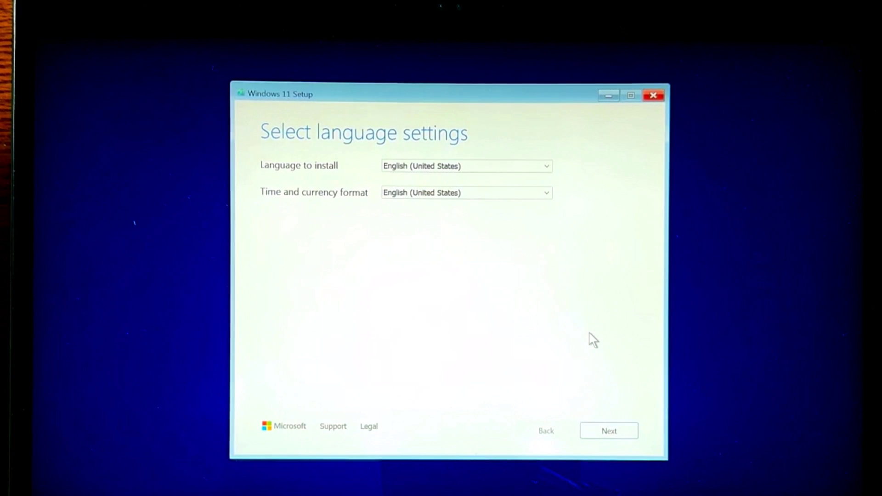
{"action": "left_click", "coordinate": [614, 432]}
{"action": "left_click", "coordinate": [614, 429]}
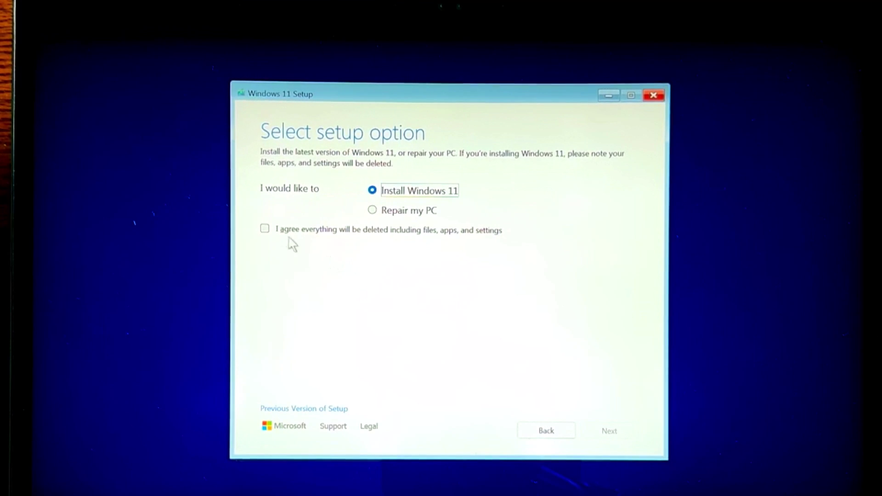
{"action": "left_click", "coordinate": [598, 428]}
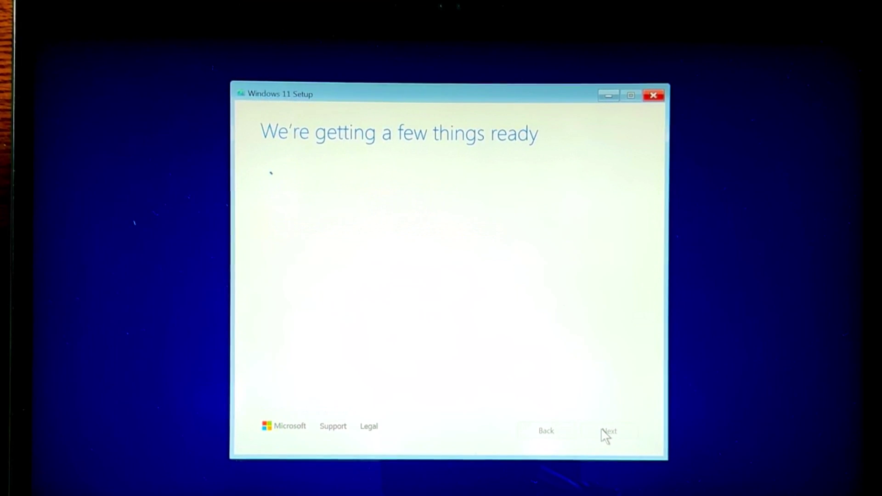
{"action": "left_click_drag", "start_coordinate": [633, 281], "coordinate": [630, 335]}
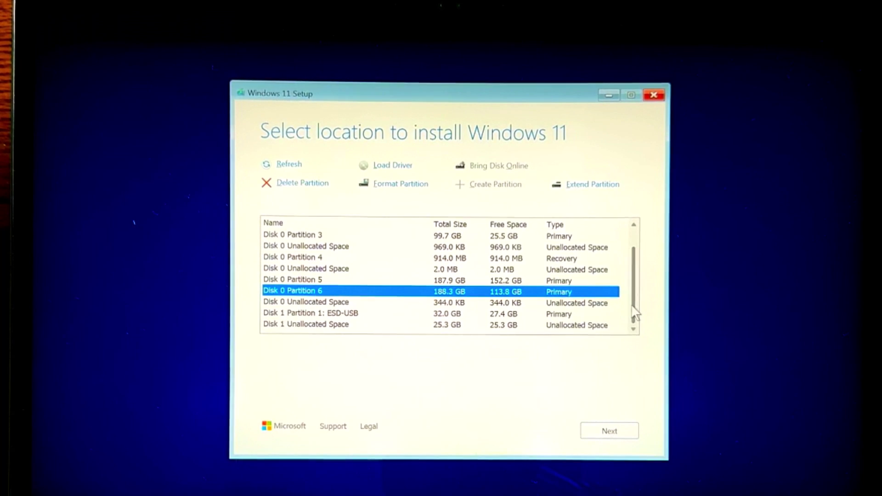
{"action": "left_click_drag", "start_coordinate": [633, 289], "coordinate": [634, 248]}
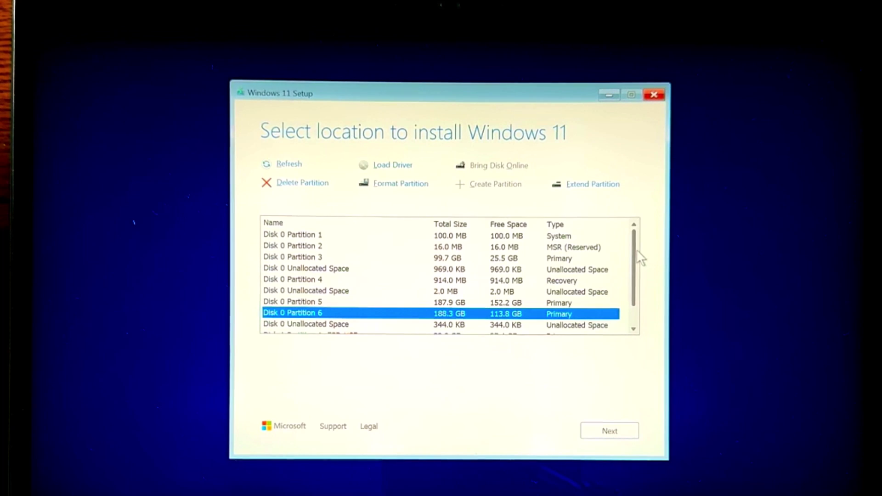
- Check the 2.0 MB unallocated space and Partitions 6, 5 and 2, then settle on Partition 3
{"action": "left_click", "coordinate": [577, 291]}
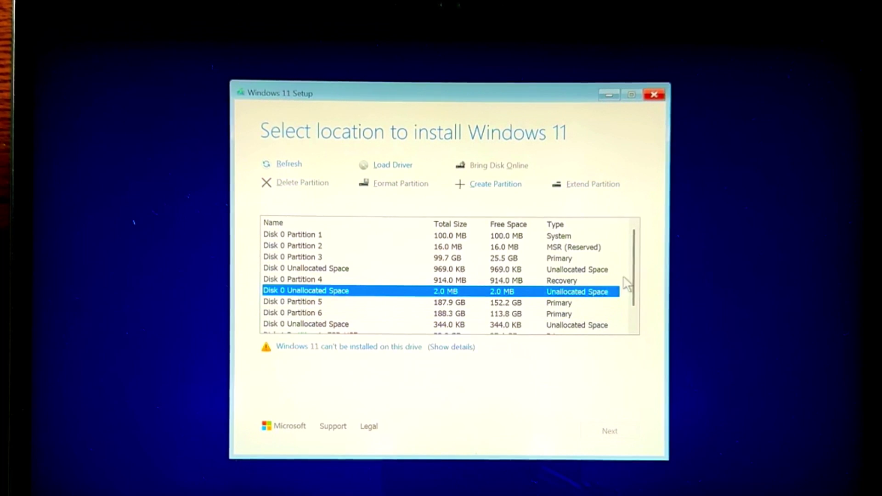
{"action": "left_click_drag", "start_coordinate": [635, 279], "coordinate": [635, 309]}
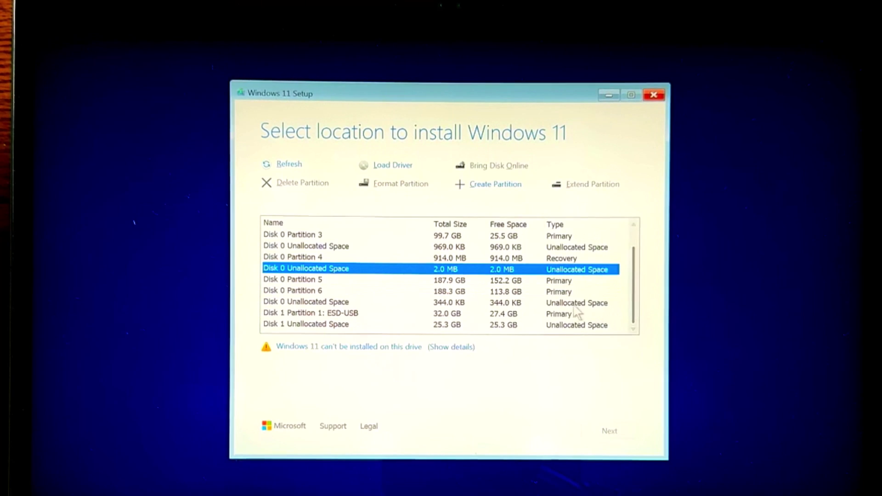
{"action": "left_click", "coordinate": [505, 295]}
{"action": "key", "text": "Up"}
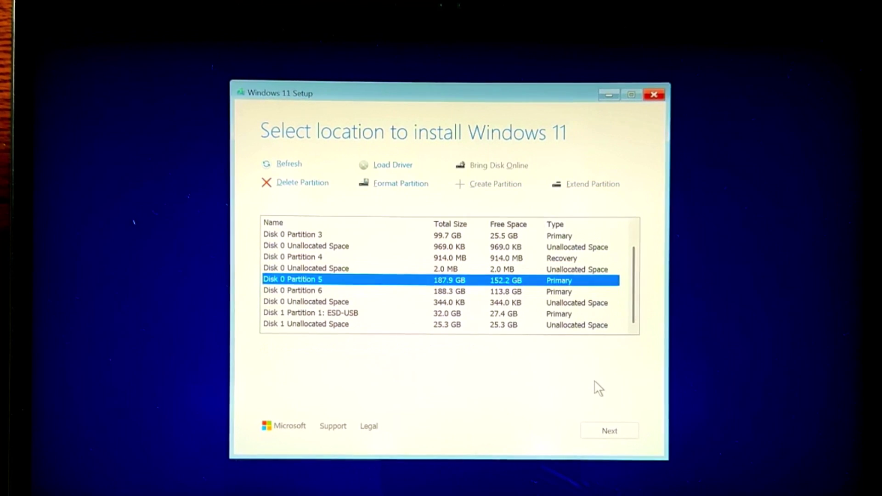
{"action": "left_click", "coordinate": [514, 238]}
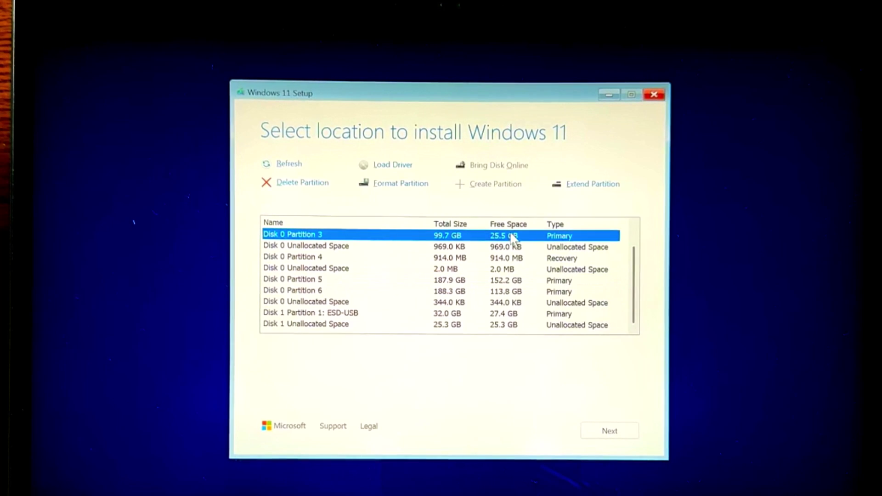
{"action": "scroll", "coordinate": [524, 256], "scroll_direction": "up", "scroll_amount": 1}
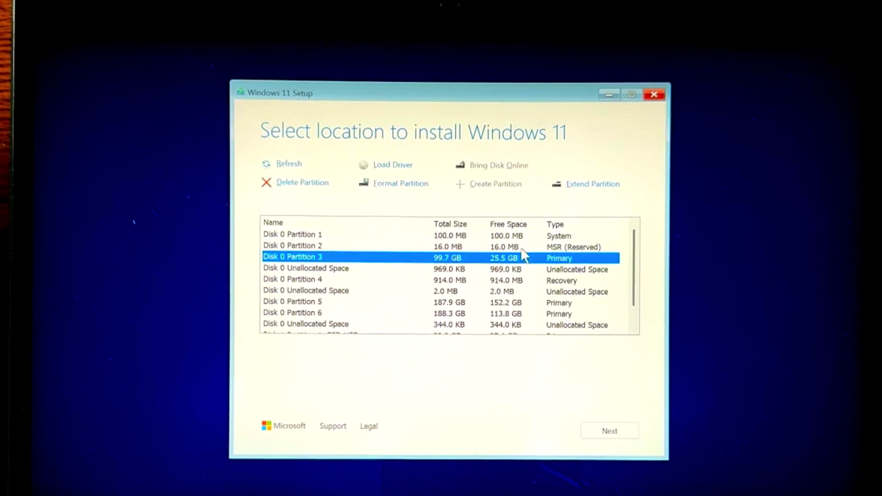
{"action": "left_click", "coordinate": [514, 249]}
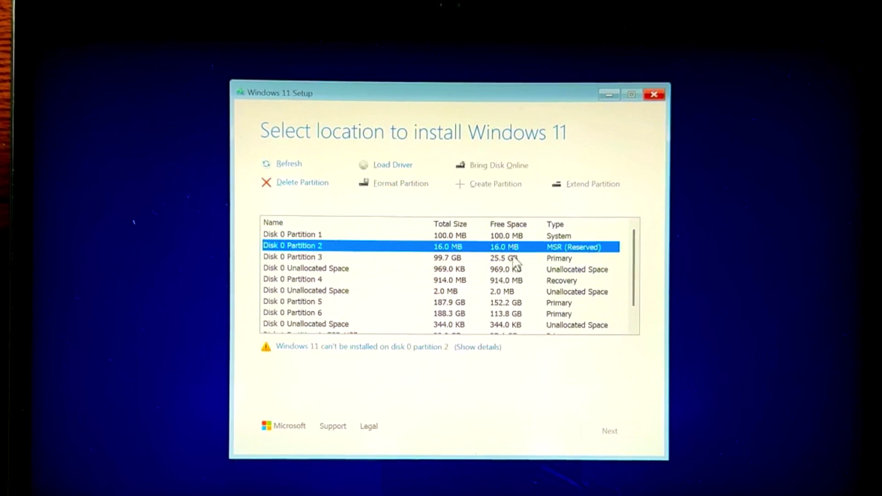
{"action": "left_click", "coordinate": [515, 259]}
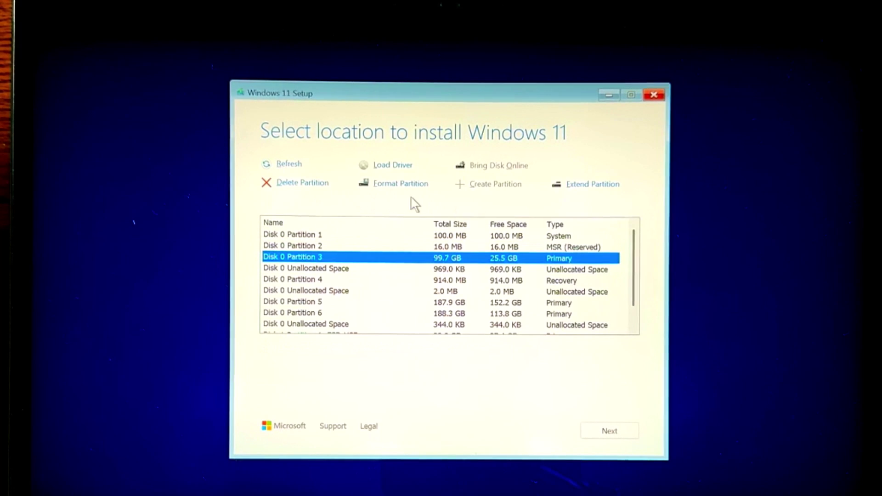
- Format Disk 0 Partition 3 to 99.6 GB free and select it again
{"action": "left_click", "coordinate": [399, 186]}
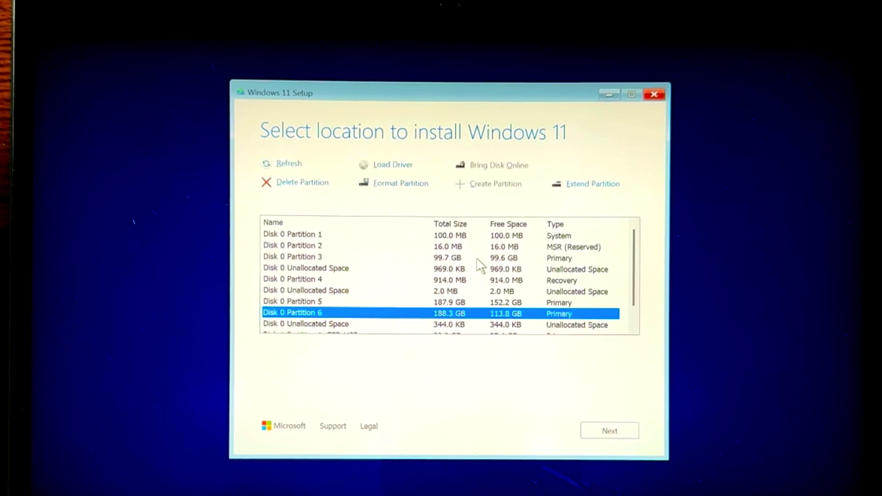
{"action": "left_click", "coordinate": [447, 259]}
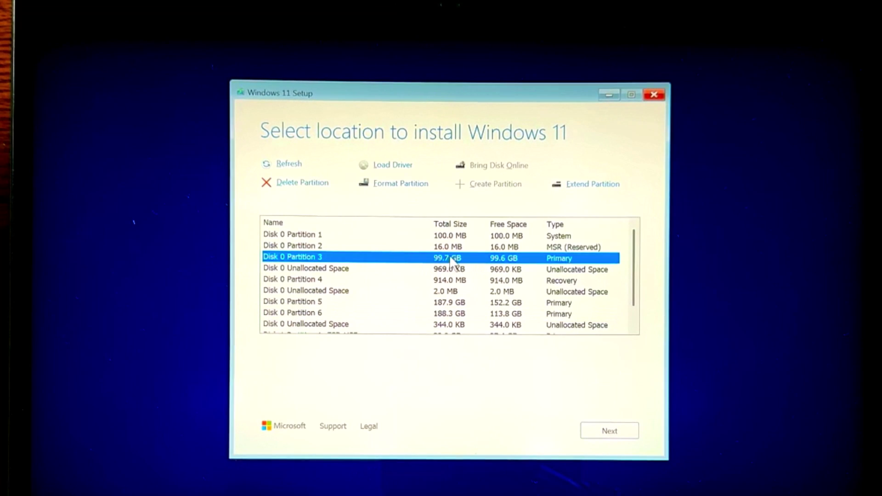